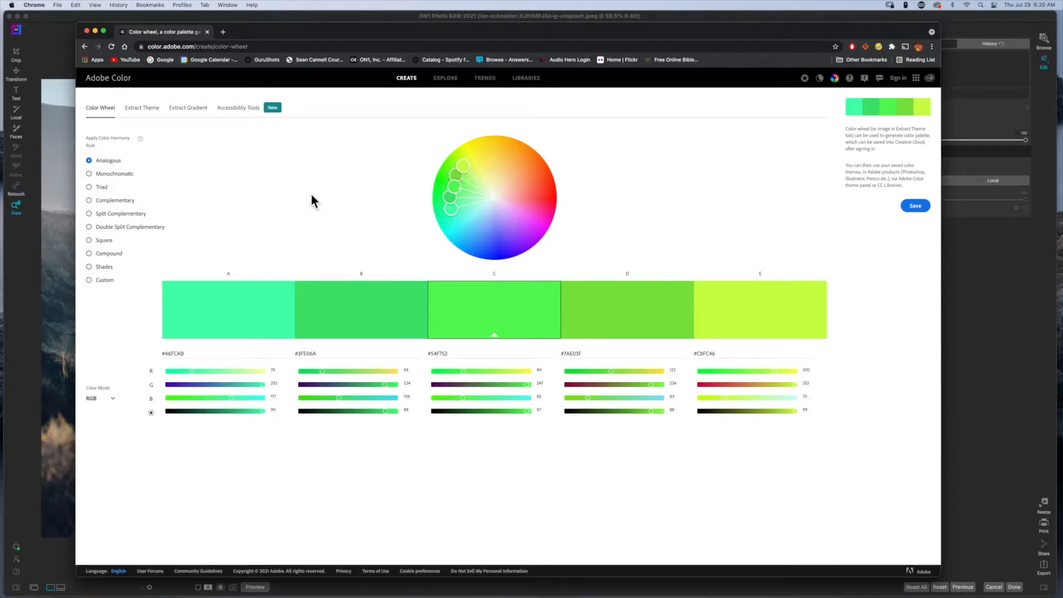
- Preview the Monochromatic, Triad, Complementary and Split Complementary harmony rules on the green base color
click(106, 180)
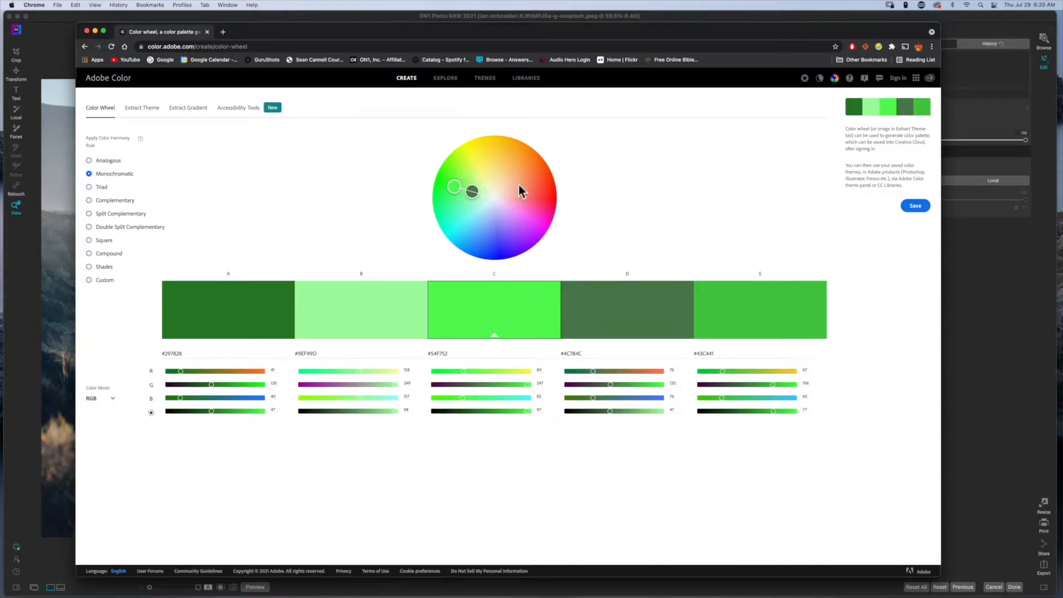
click(100, 188)
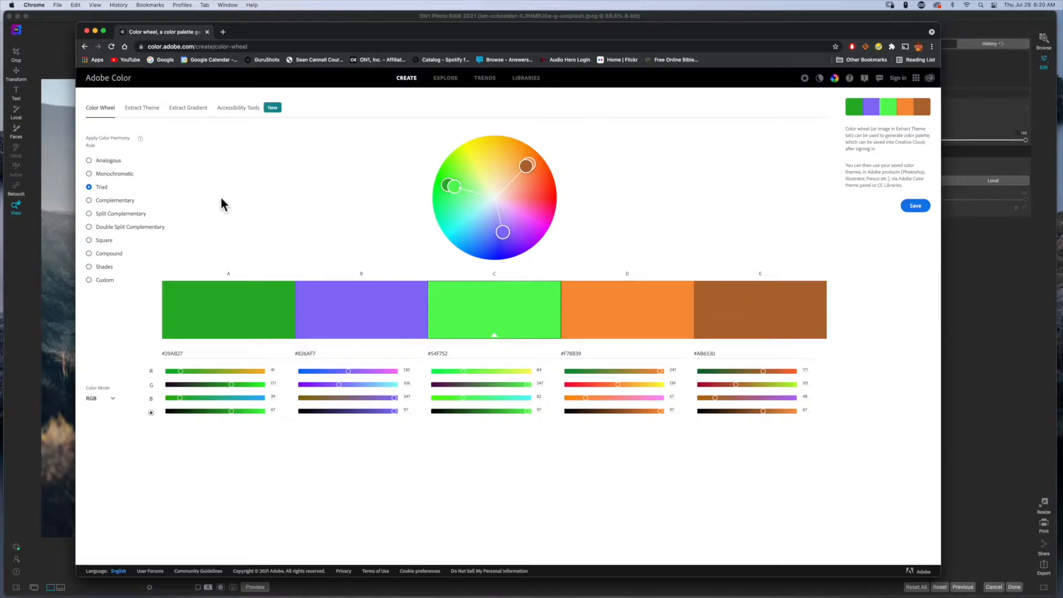
click(113, 202)
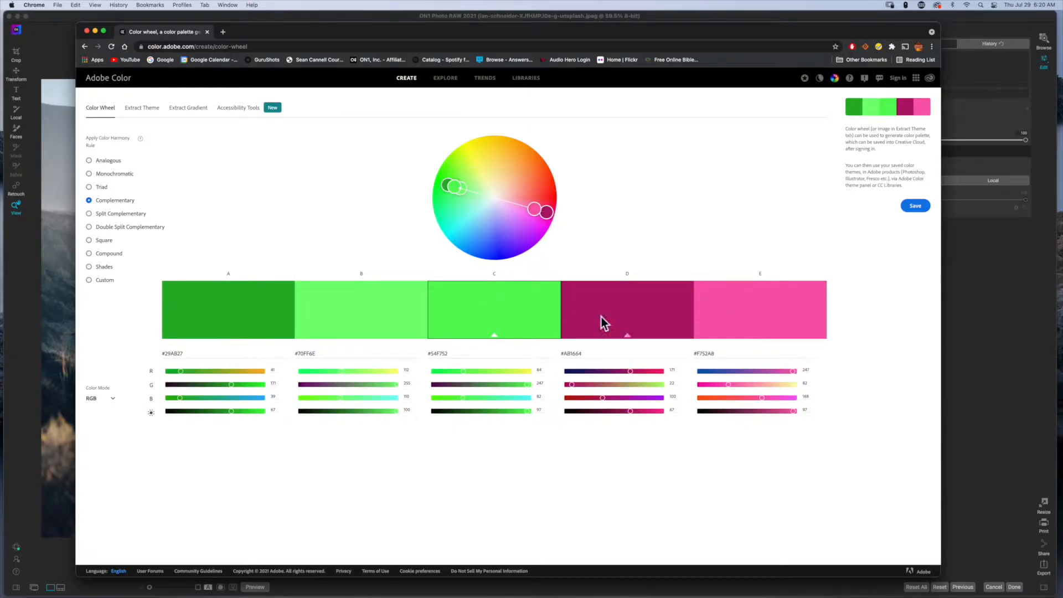
click(95, 215)
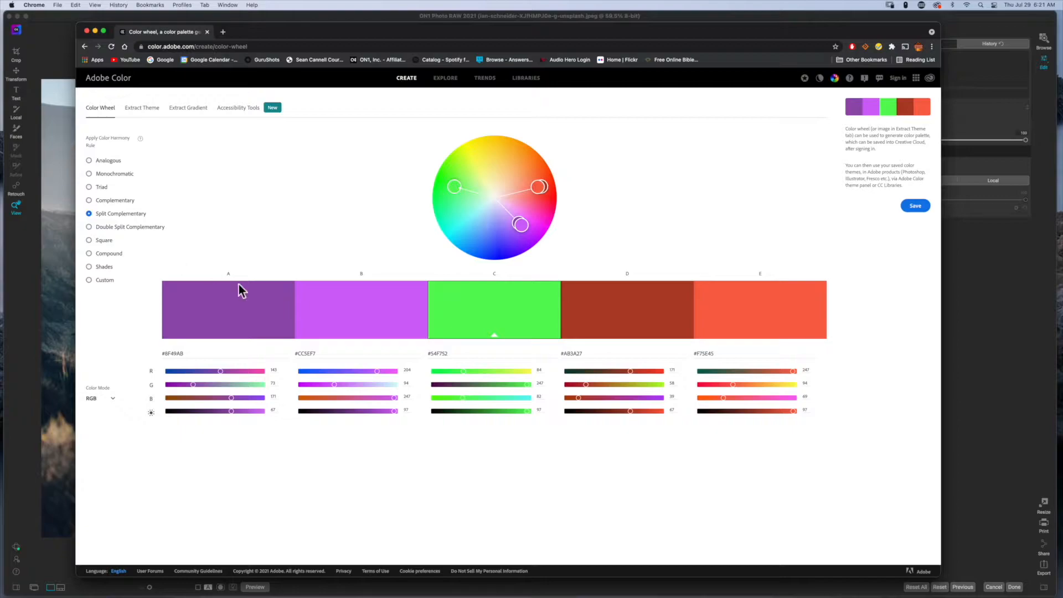
click(89, 174)
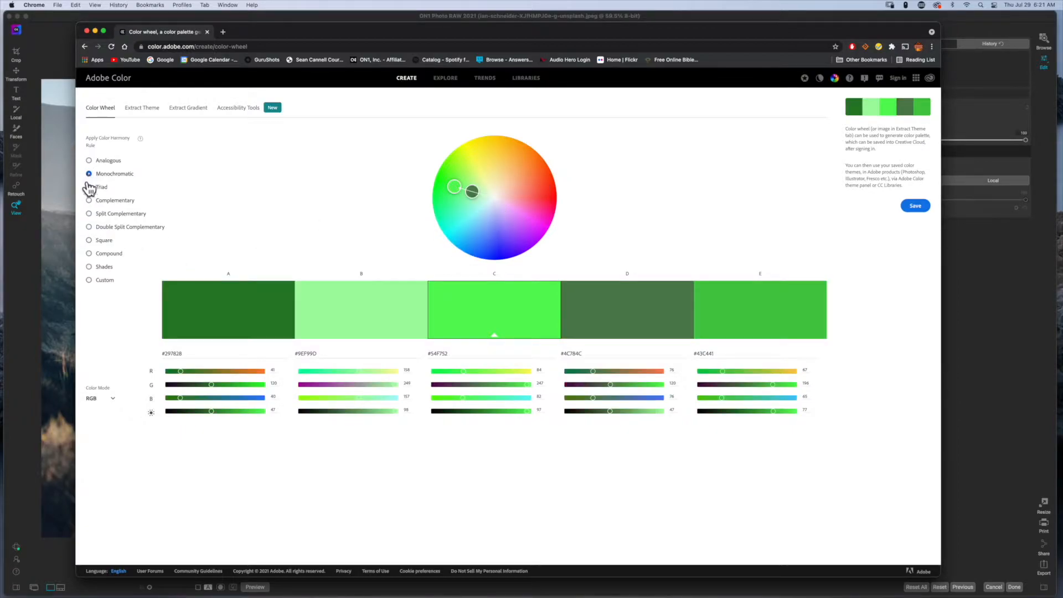
click(90, 188)
click(89, 201)
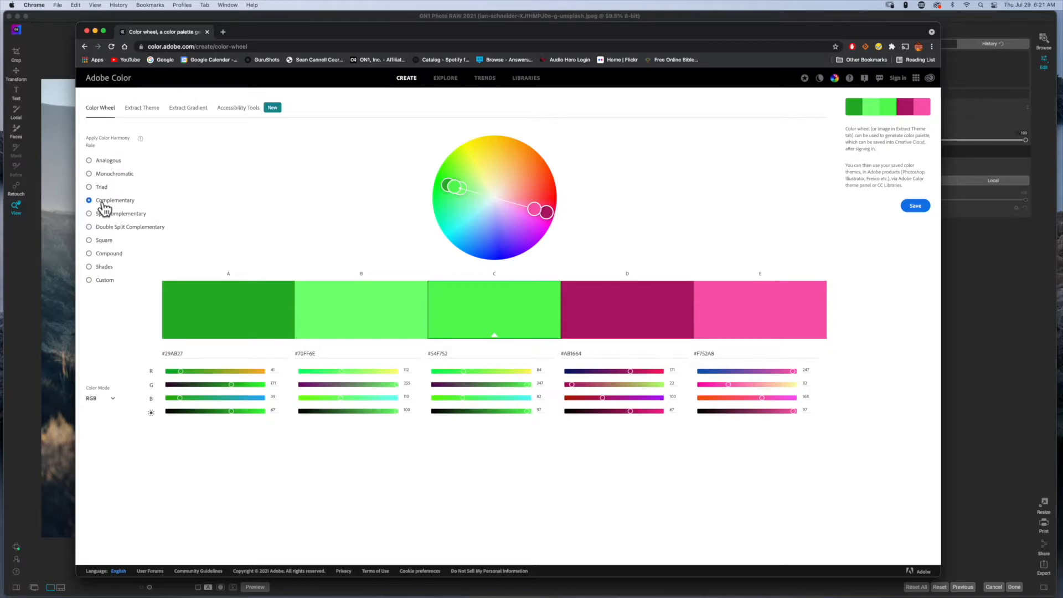
- Apply the Monochromatic harmony rule and move the base color around the wheel from green to a blue near #3B6EFA
click(91, 174)
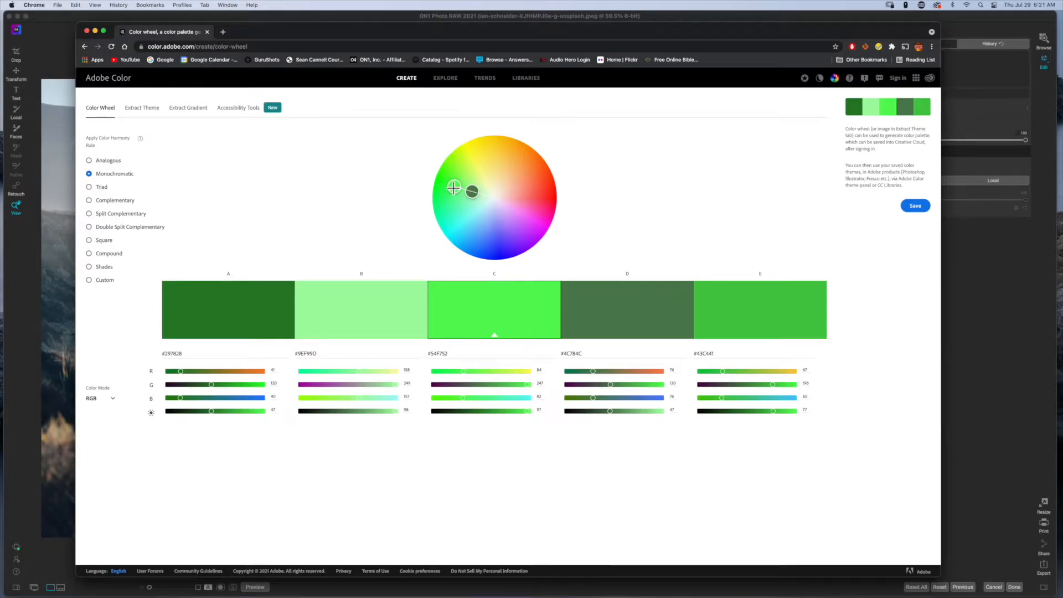
drag(453, 188, 471, 234)
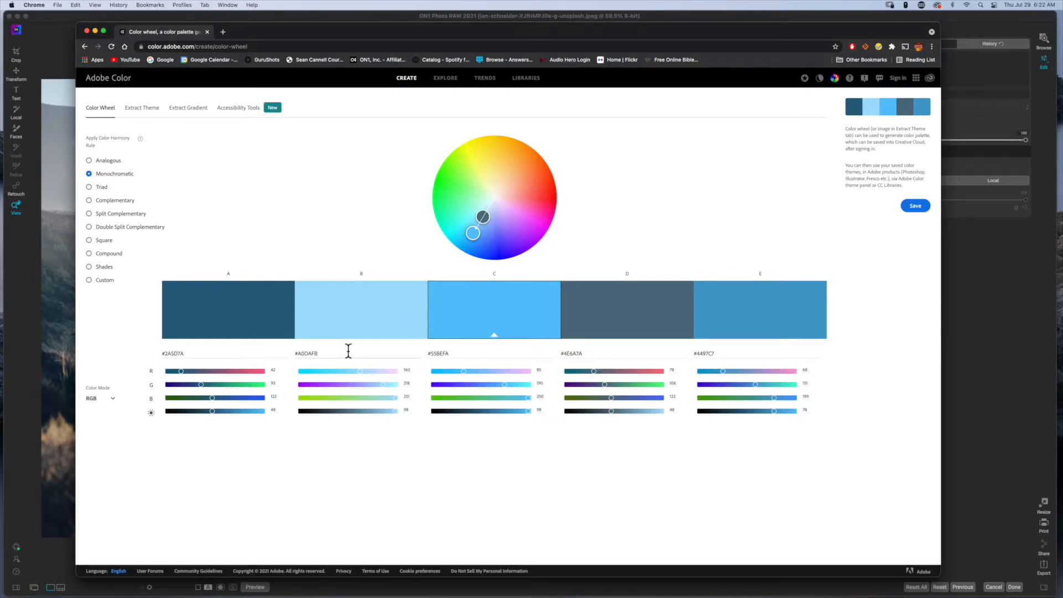
drag(471, 233, 477, 236)
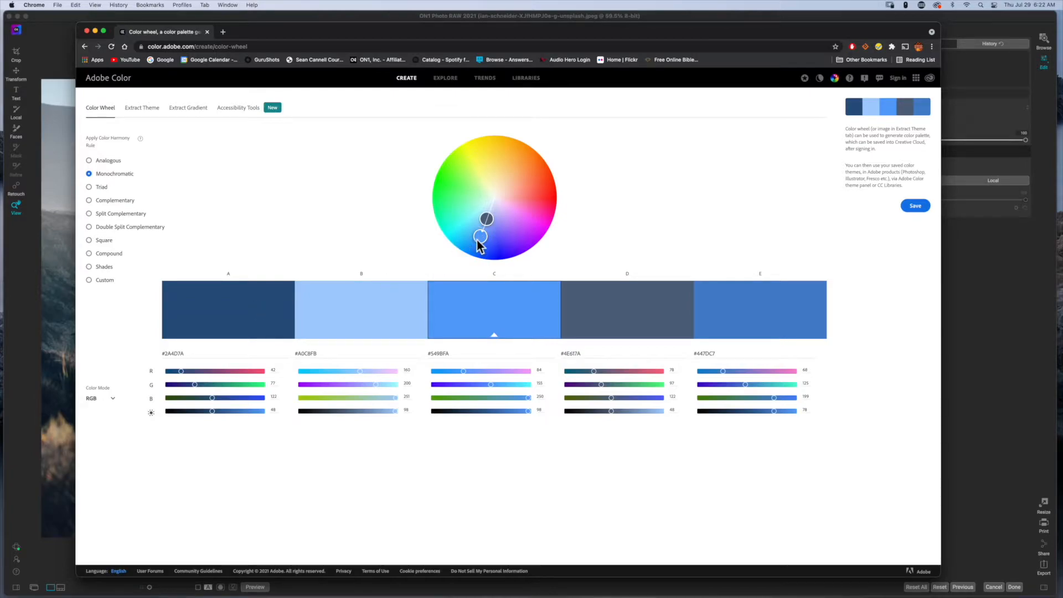
drag(480, 237, 503, 248)
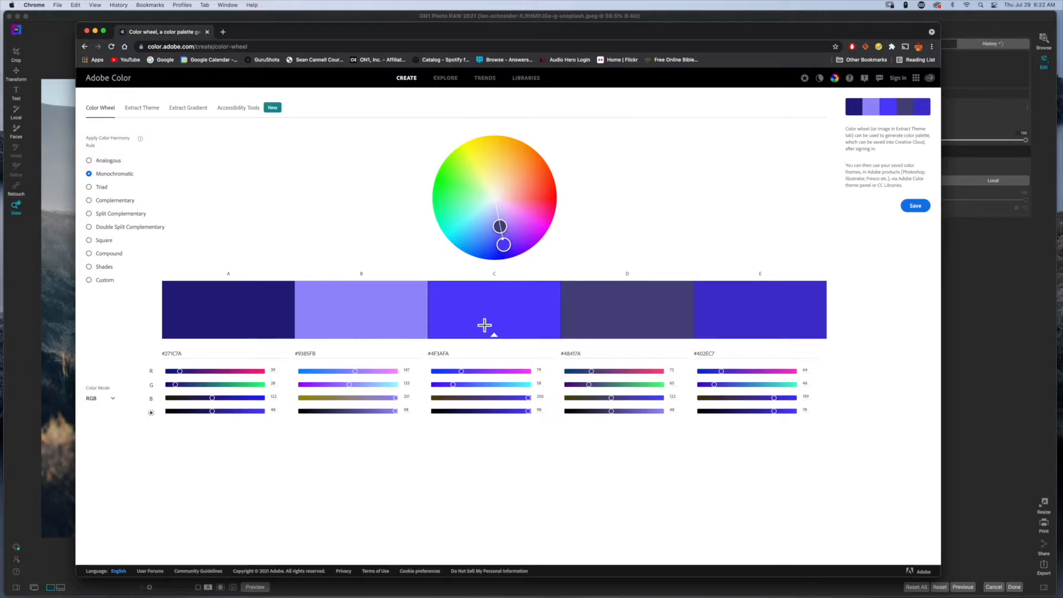
mouse_move(492, 338)
drag(499, 250, 485, 244)
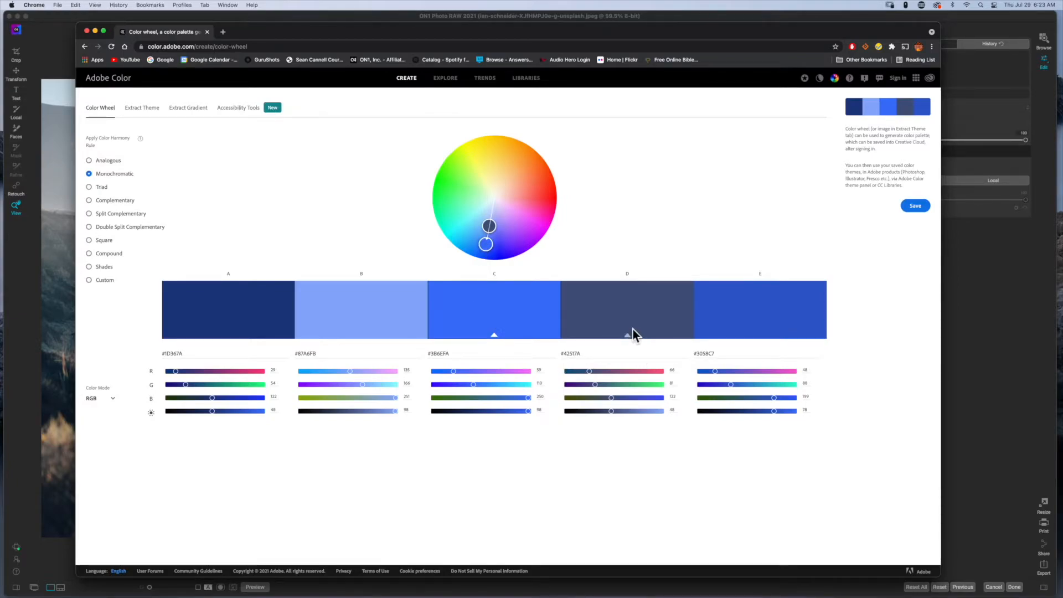
- Make swatch B the base color, adjust the blue shades on the wheel, and keep RGB as the color mode
click(361, 335)
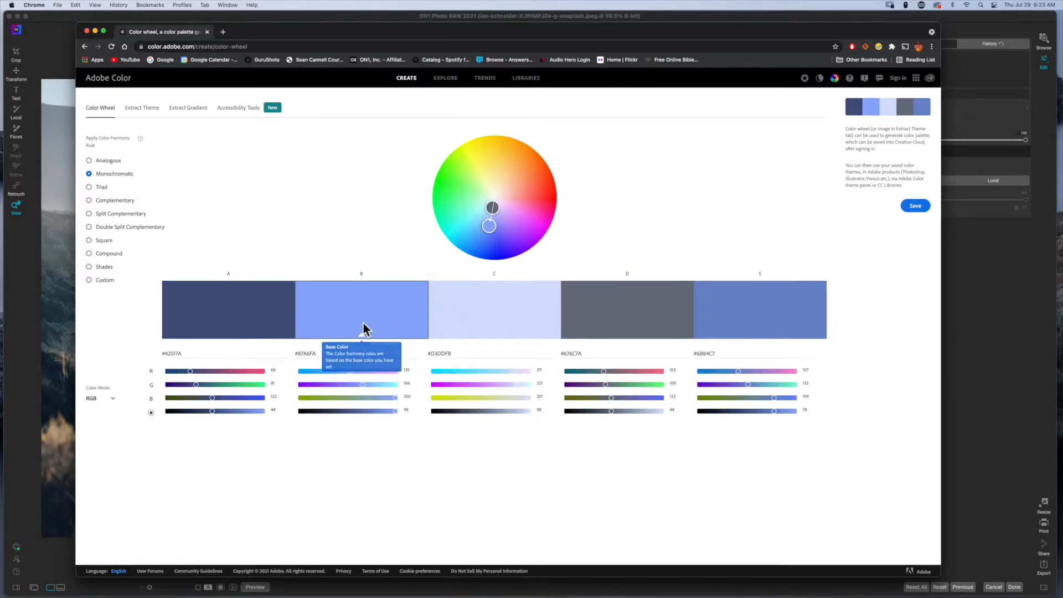
mouse_move(488, 225)
mouse_down()
mouse_move(507, 229)
mouse_move(486, 235)
mouse_up()
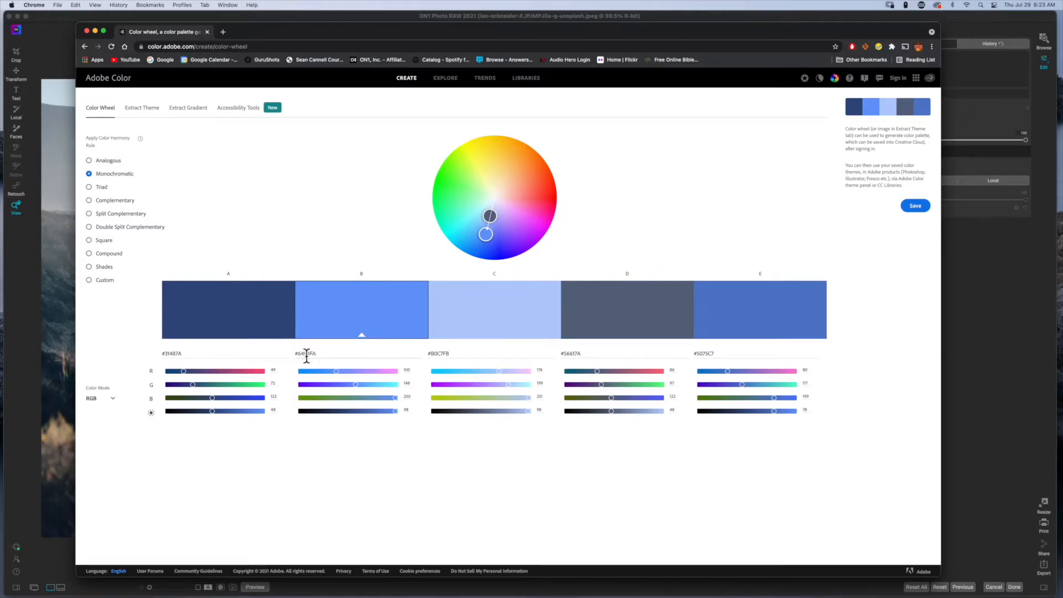
mouse_move(371, 346)
mouse_move(491, 217)
mouse_down()
mouse_move(494, 201)
mouse_move(489, 218)
mouse_up()
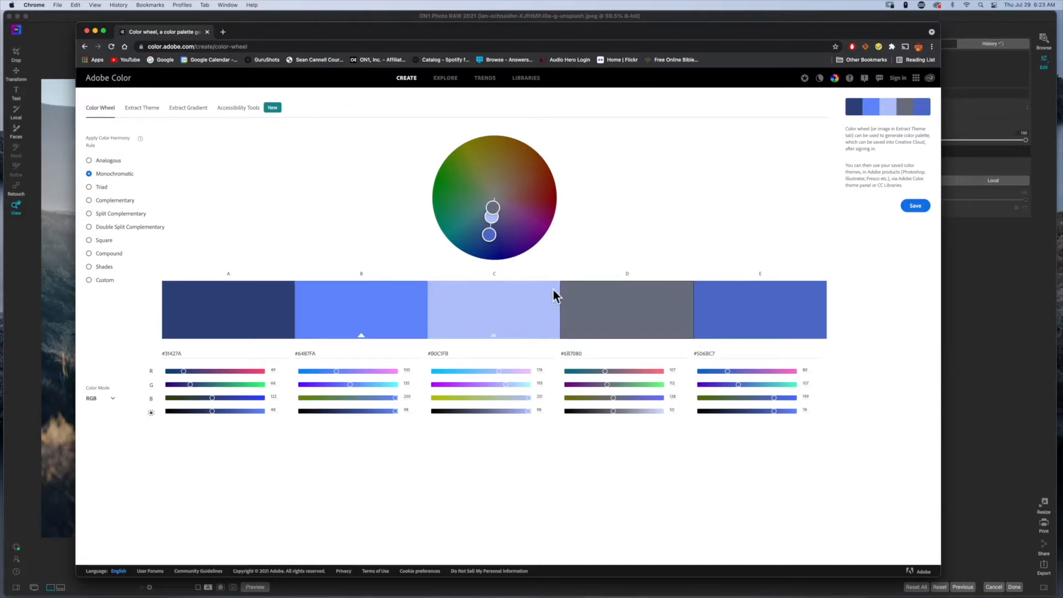
mouse_move(490, 236)
mouse_down()
mouse_move(485, 250)
mouse_move(492, 212)
mouse_move(488, 222)
mouse_up()
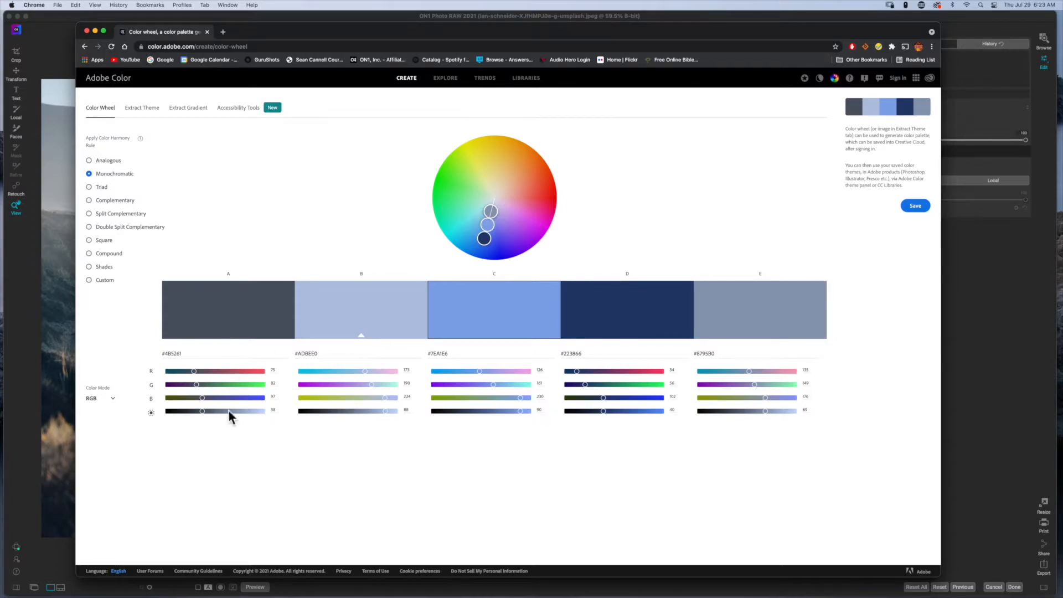
click(113, 399)
click(113, 404)
- Extract a color theme from the sunset photo and move its yellow sample point slightly higher above the horizon
click(139, 115)
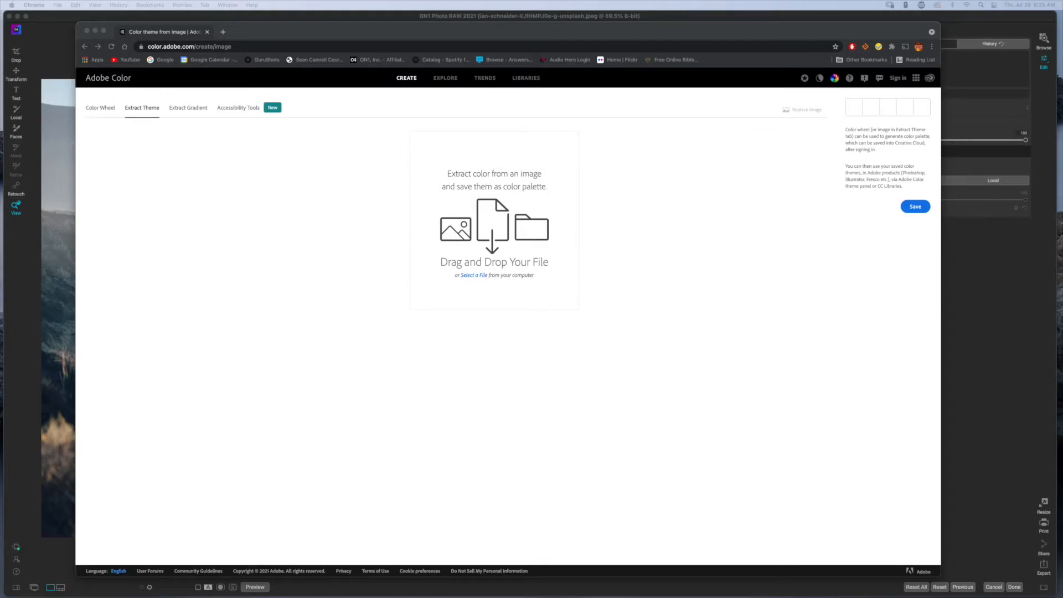
drag(581, 450, 479, 298)
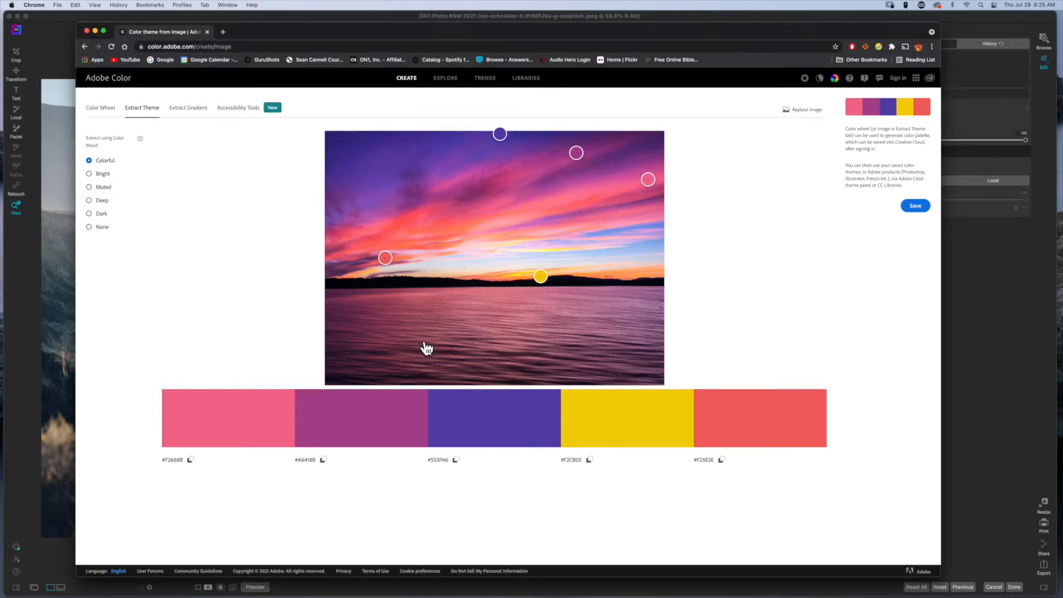
mouse_move(539, 276)
mouse_down()
mouse_move(478, 281)
mouse_move(548, 270)
mouse_move(530, 270)
mouse_up()
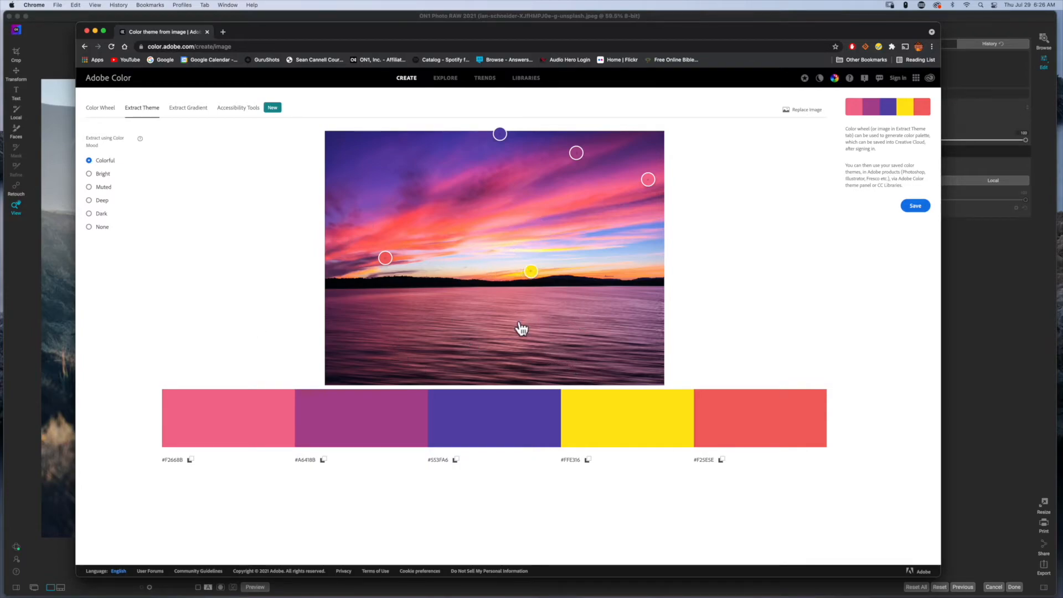
- Compare the palettes extracted from the sunset photo with the Bright, Muted, Deep, Dark and Colorful moods
click(89, 175)
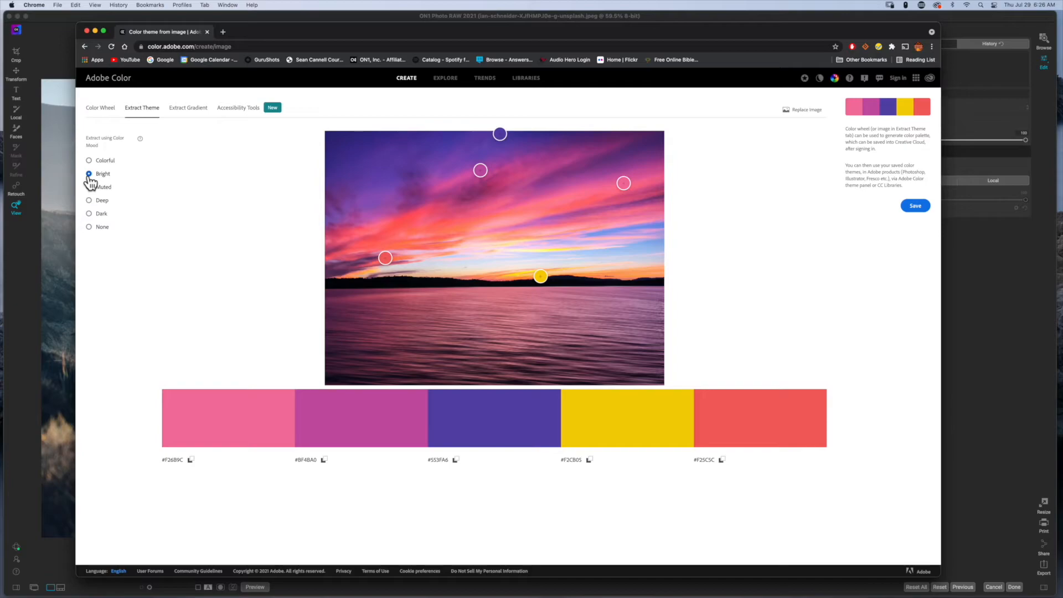
click(89, 187)
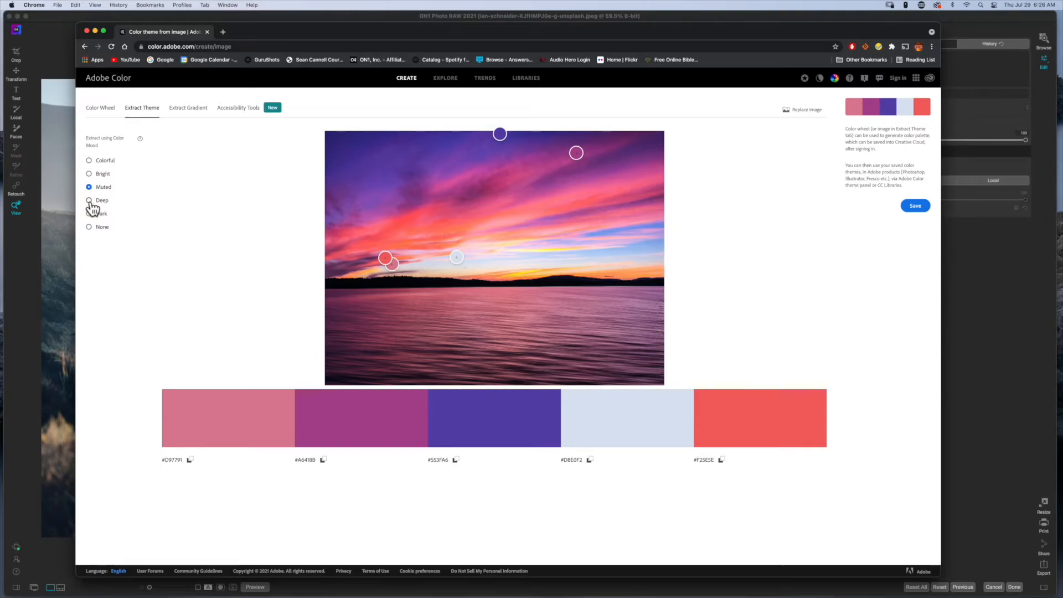
click(89, 202)
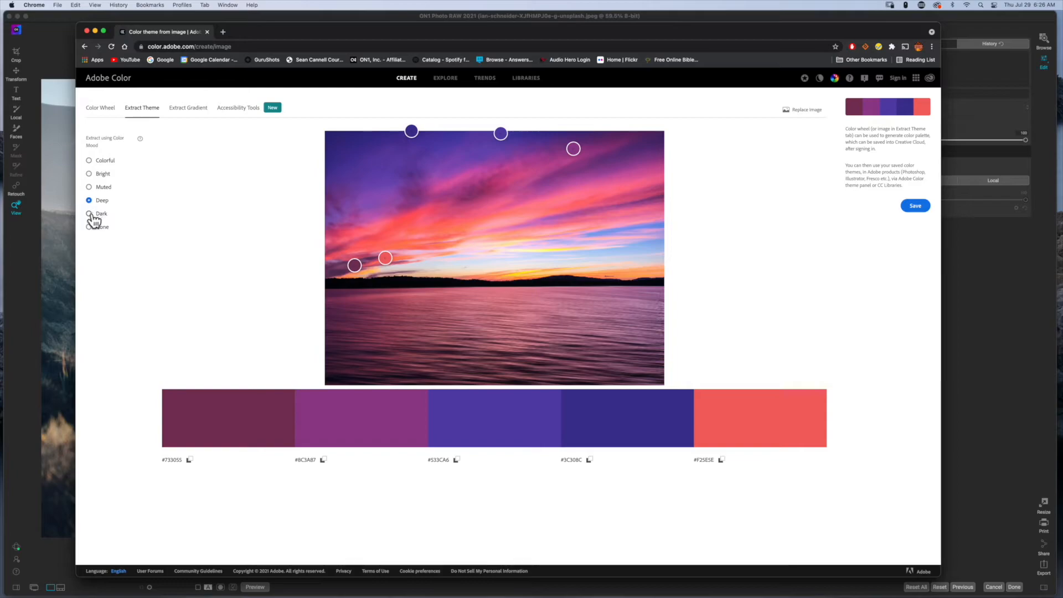
click(89, 215)
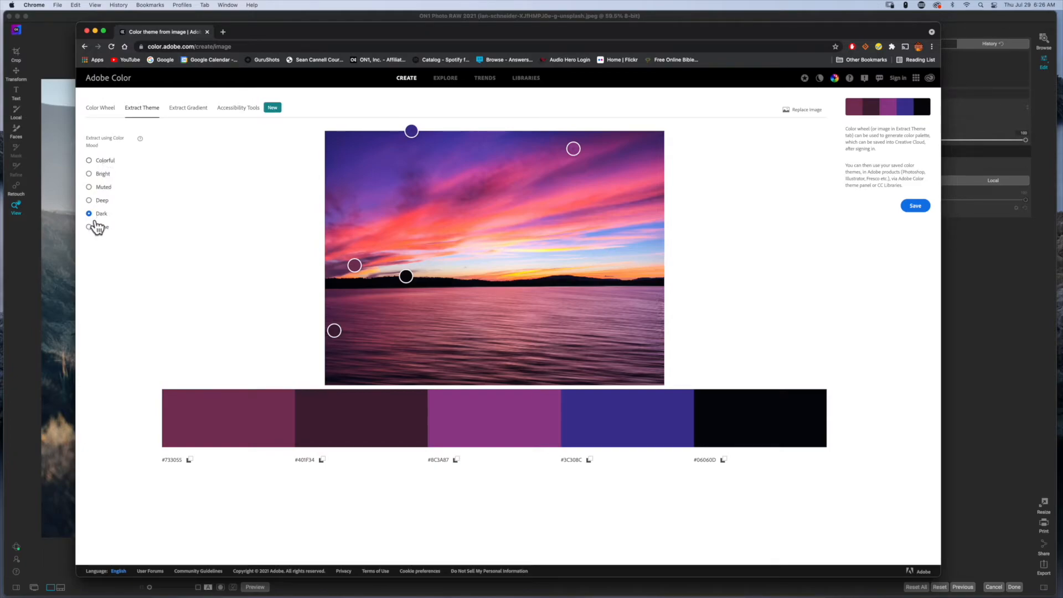
click(103, 189)
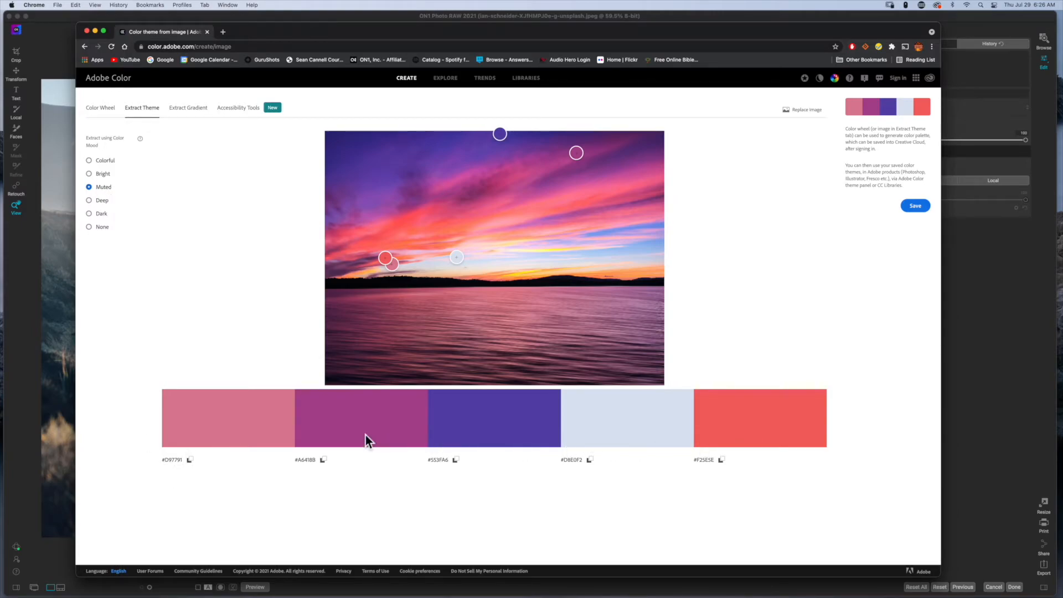
click(102, 176)
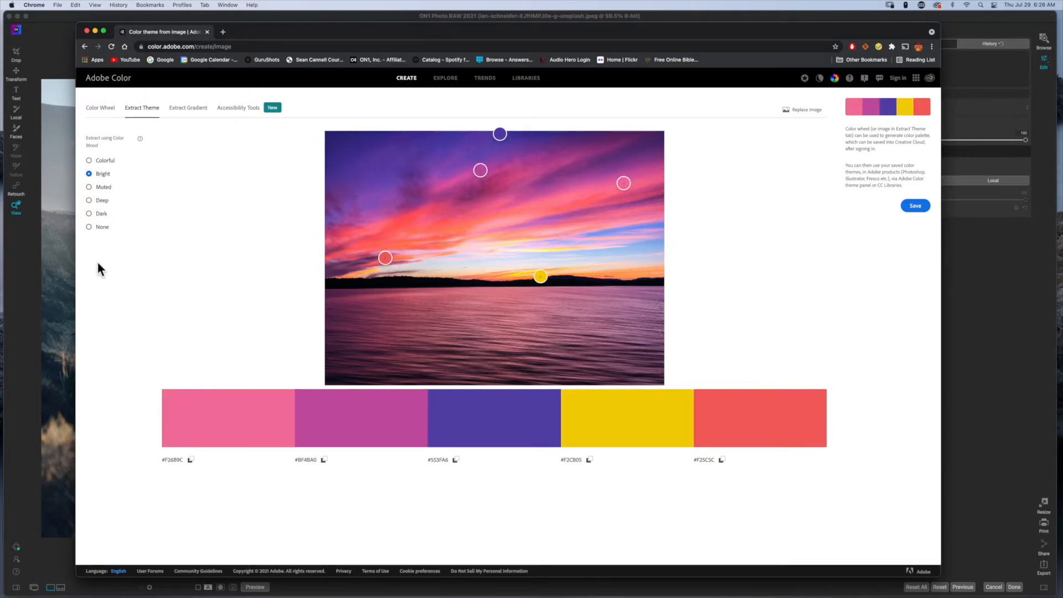
click(102, 162)
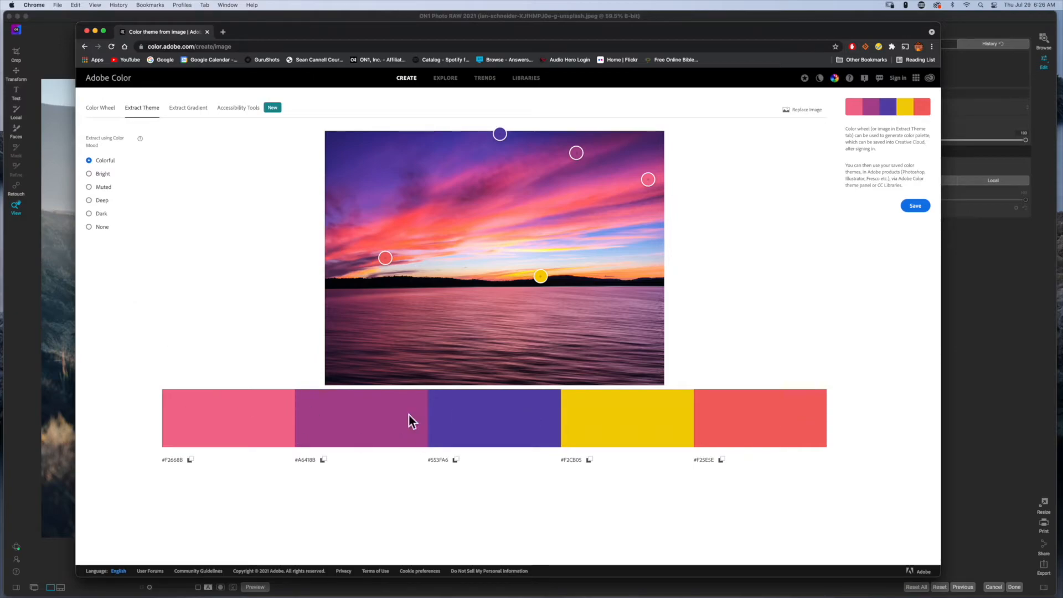
click(100, 201)
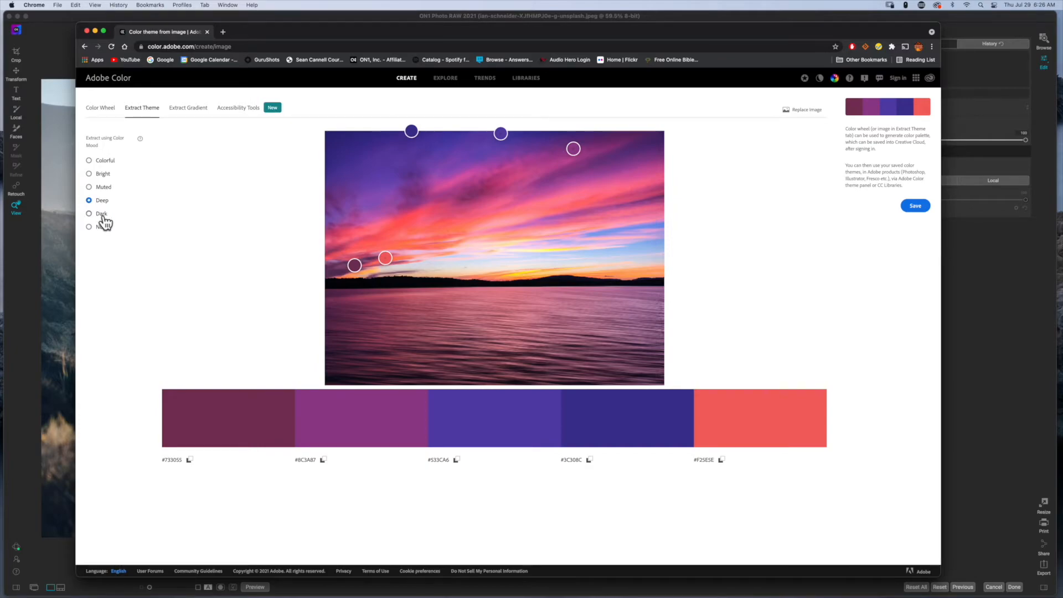
click(101, 214)
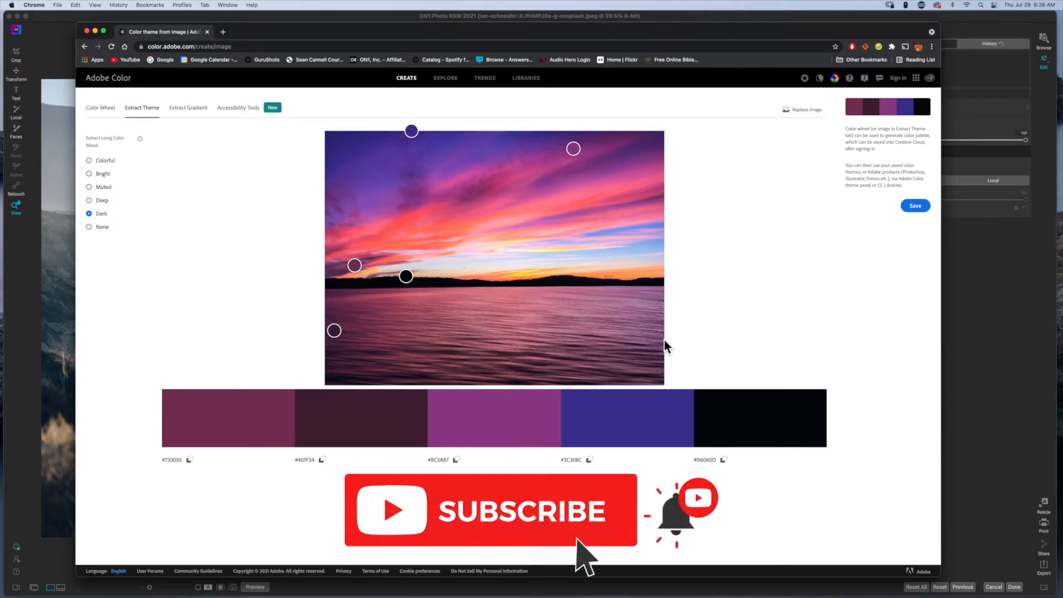
- Set the extraction mood to Colorful and copy the hex code of the yellow swatch, #F2CB05
click(104, 161)
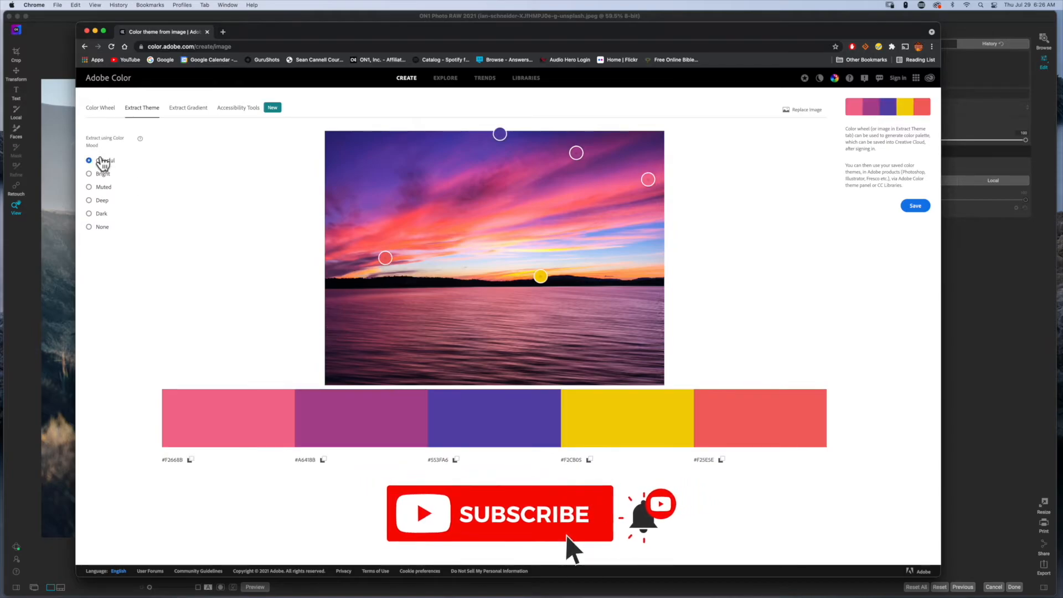
click(589, 461)
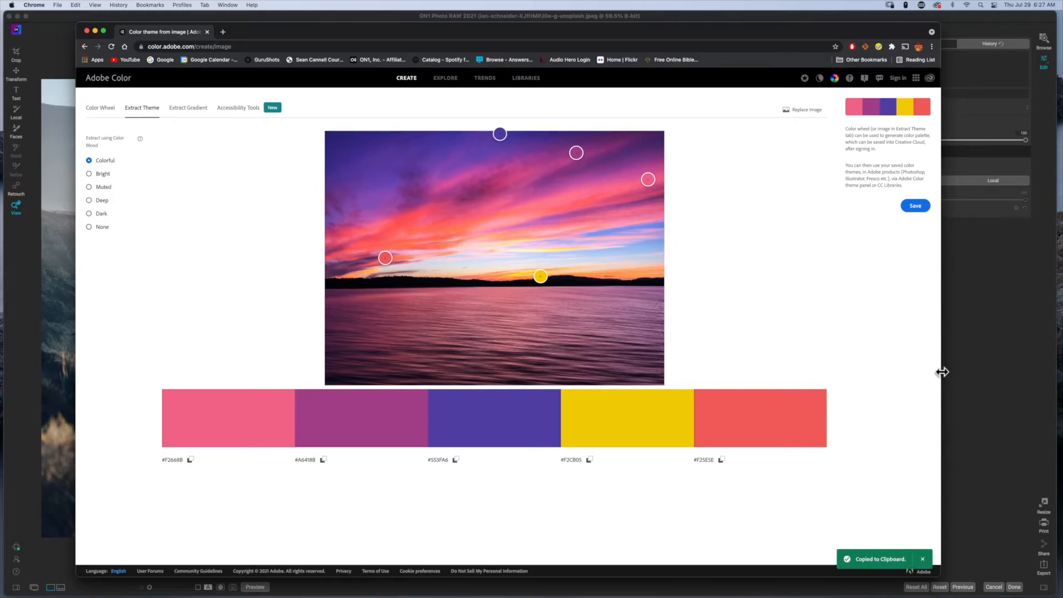
- Switch to ON1 Photo RAW 2021 and add a Split Tone filter to the coastal photo
click(987, 325)
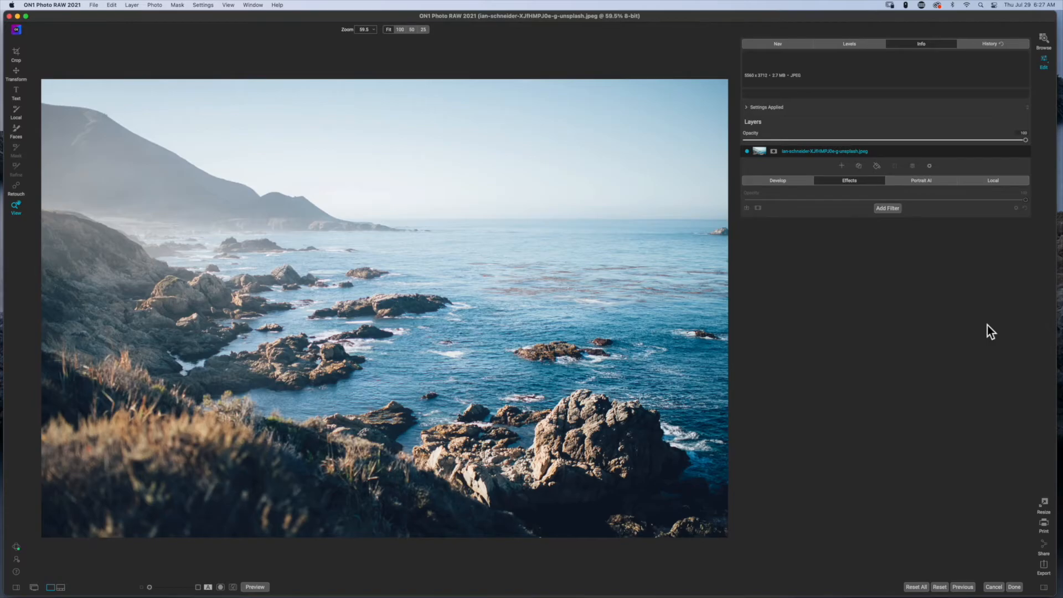
click(887, 209)
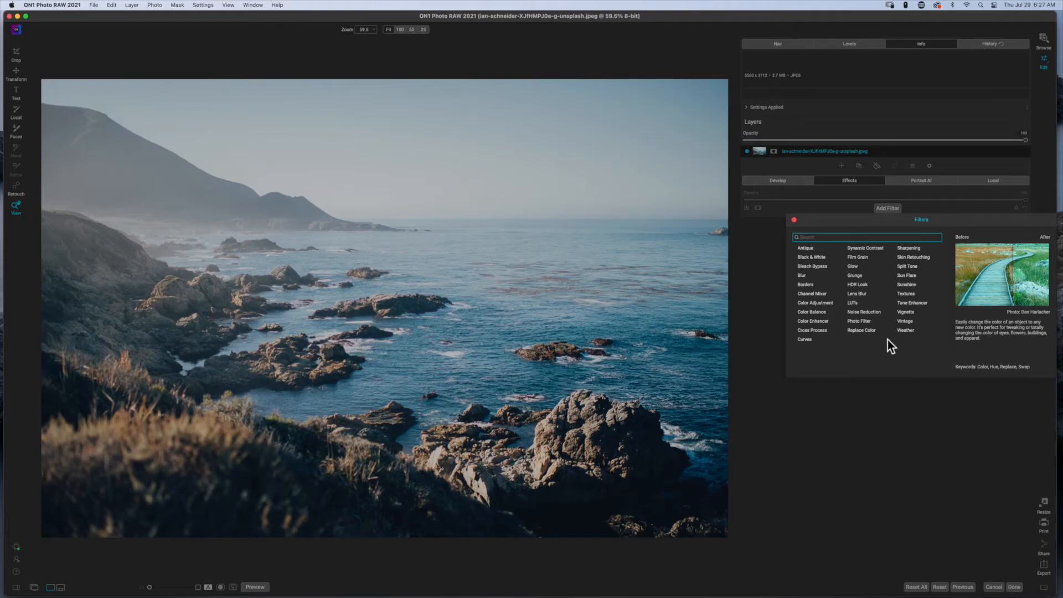
click(911, 268)
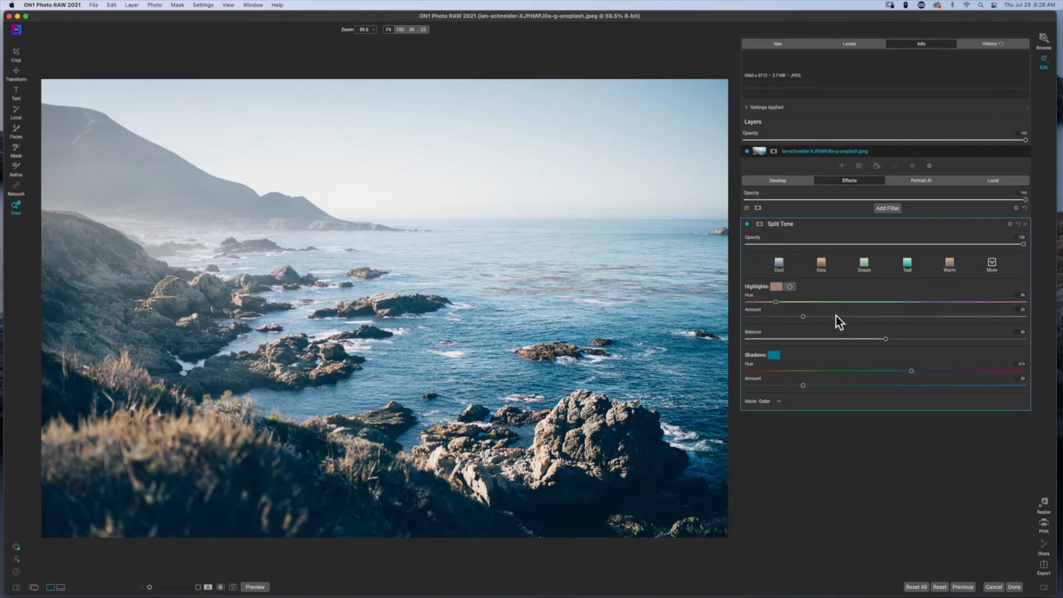
- Set the Split Tone highlights color to hex #F2CB05 using RGB values, and compare the photo with and without the effect
click(774, 288)
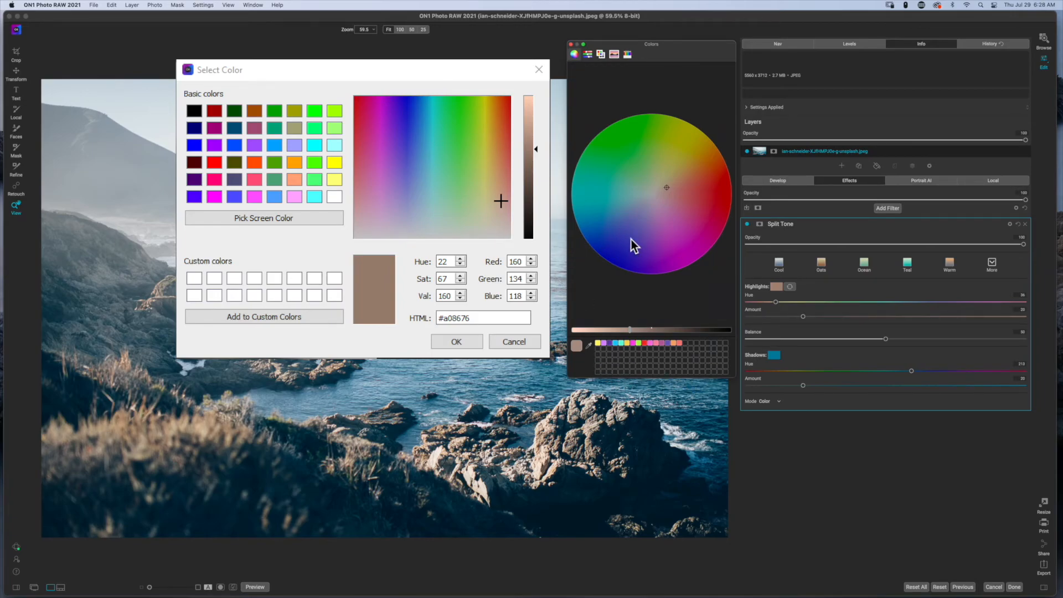
click(587, 56)
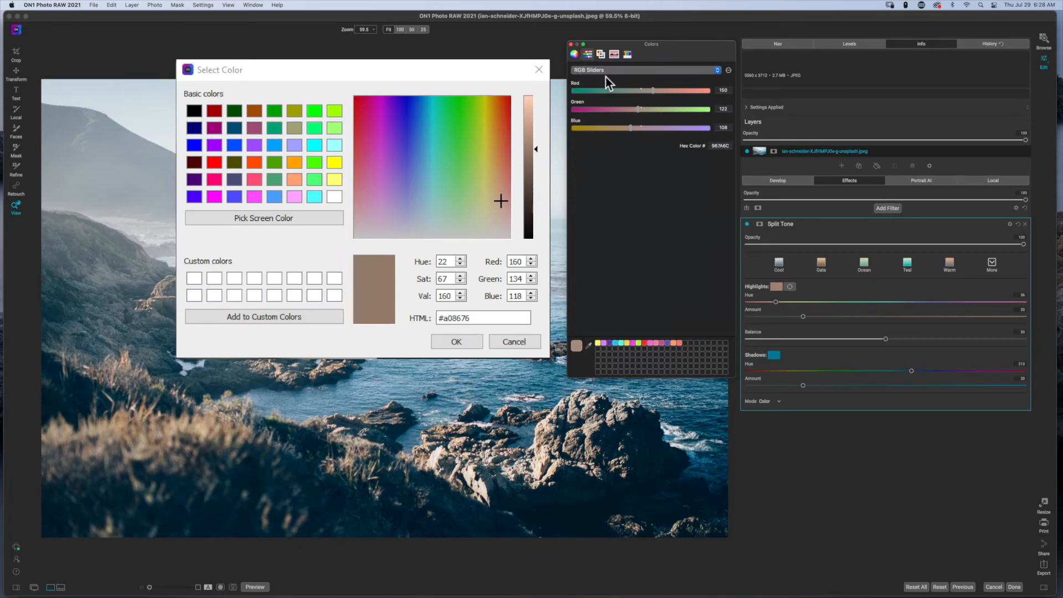
click(725, 146)
key(super+v)
key(Escape)
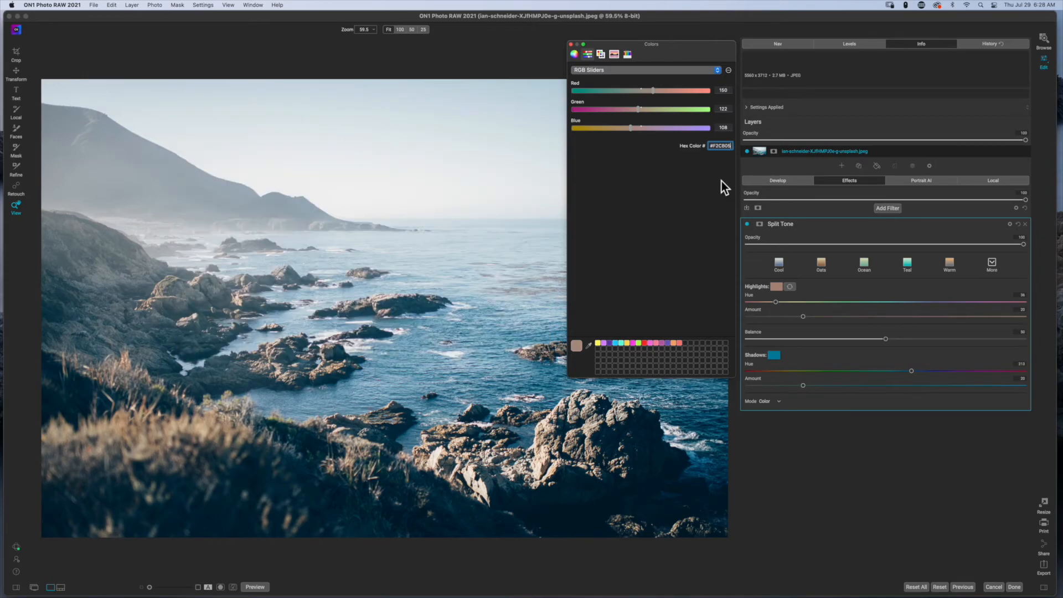
key(Return)
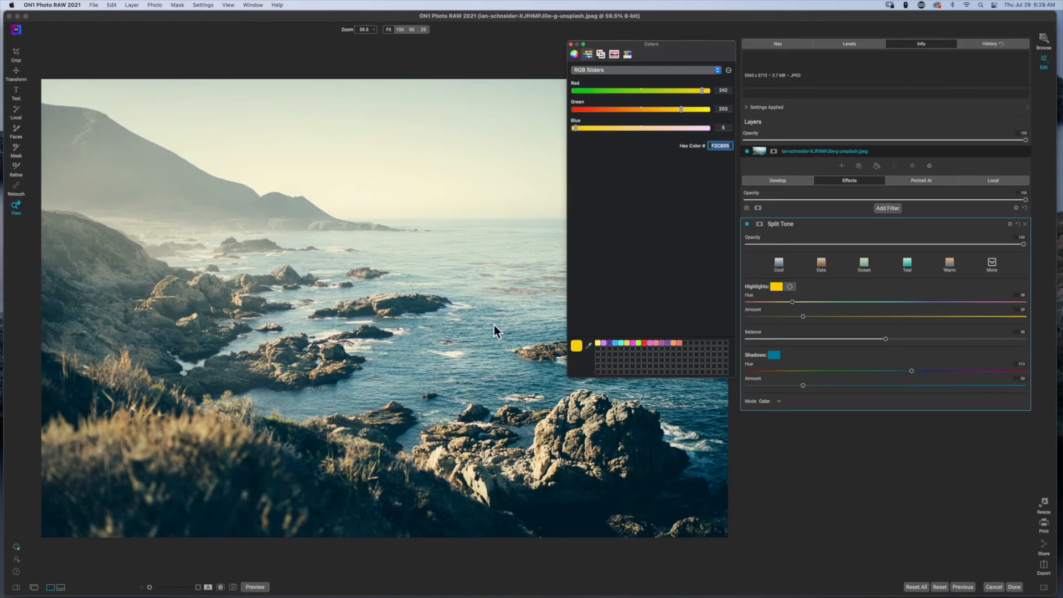
click(571, 45)
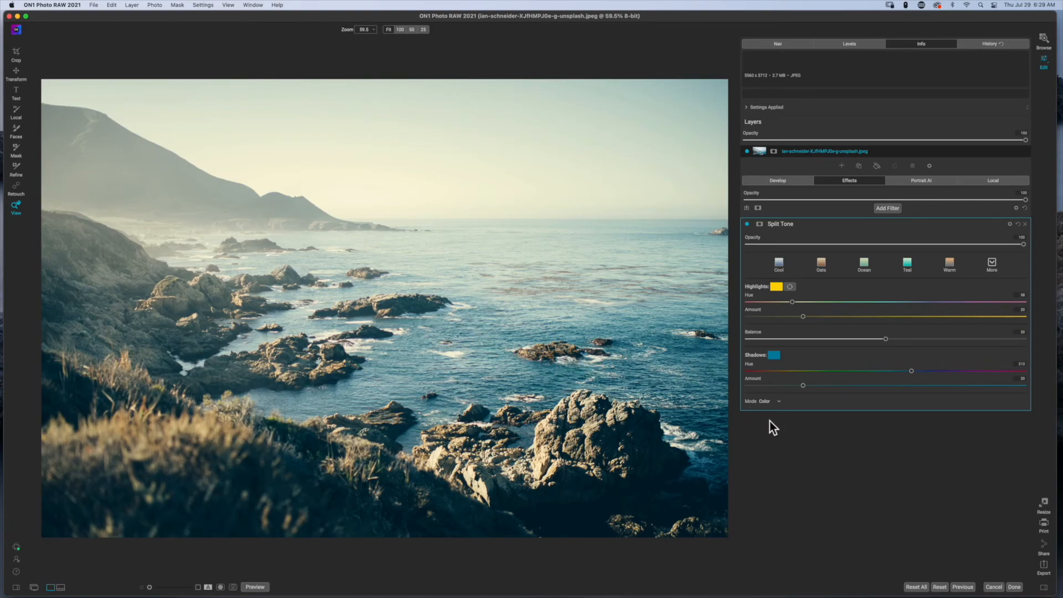
key(super+p)
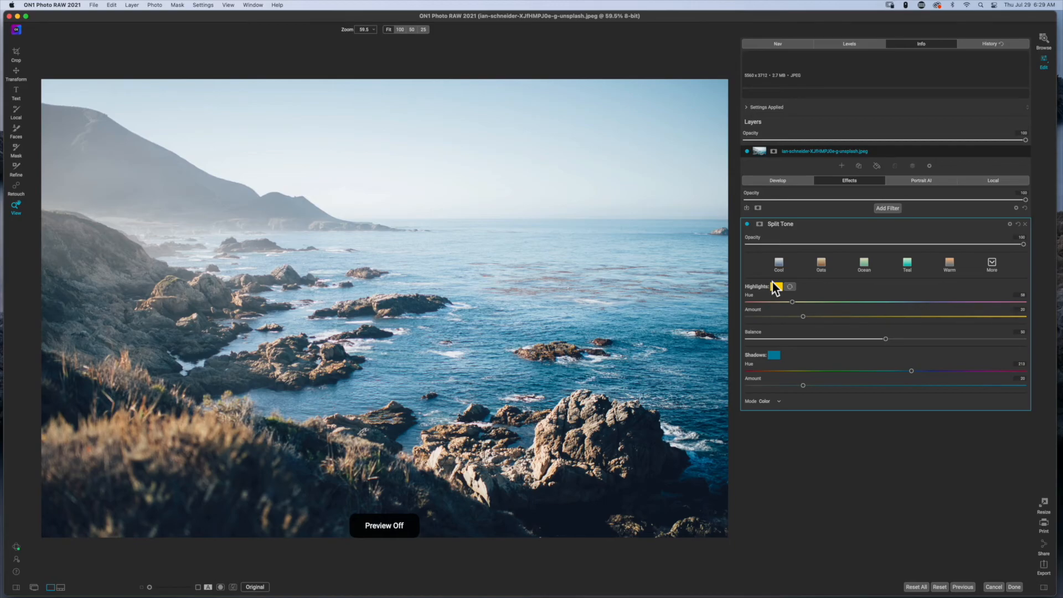
key(super+p)
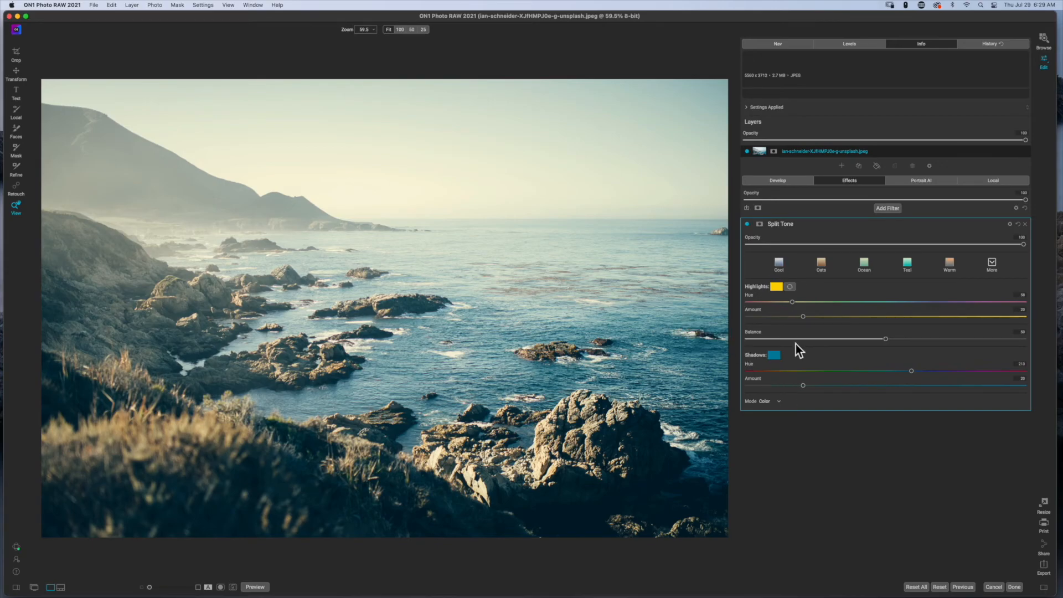
- Store the yellow highlights color as a reusable swatch in the next empty slot of the color picker
click(776, 288)
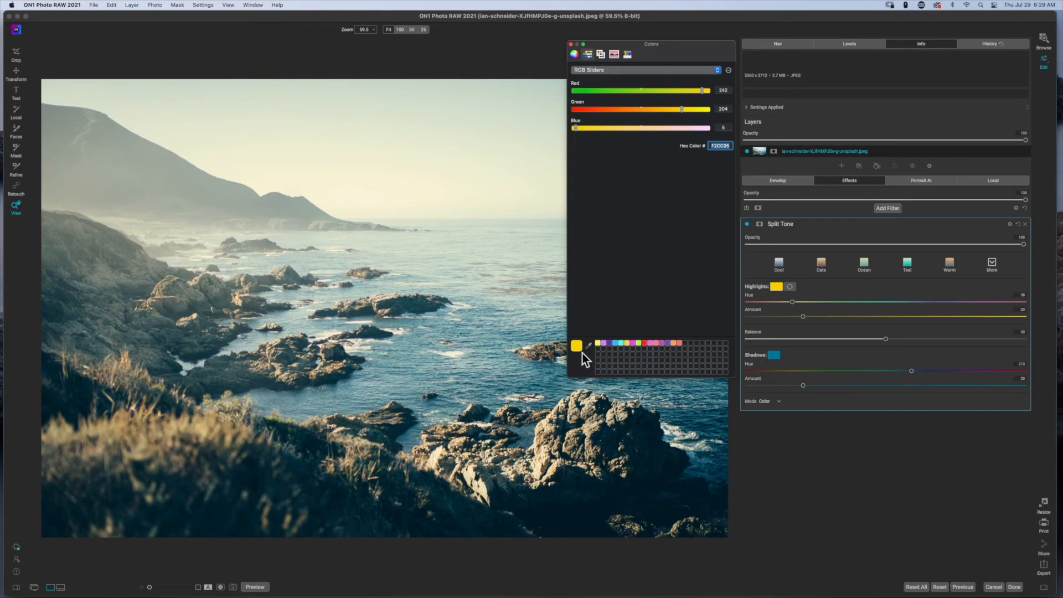
drag(576, 346, 686, 344)
click(572, 44)
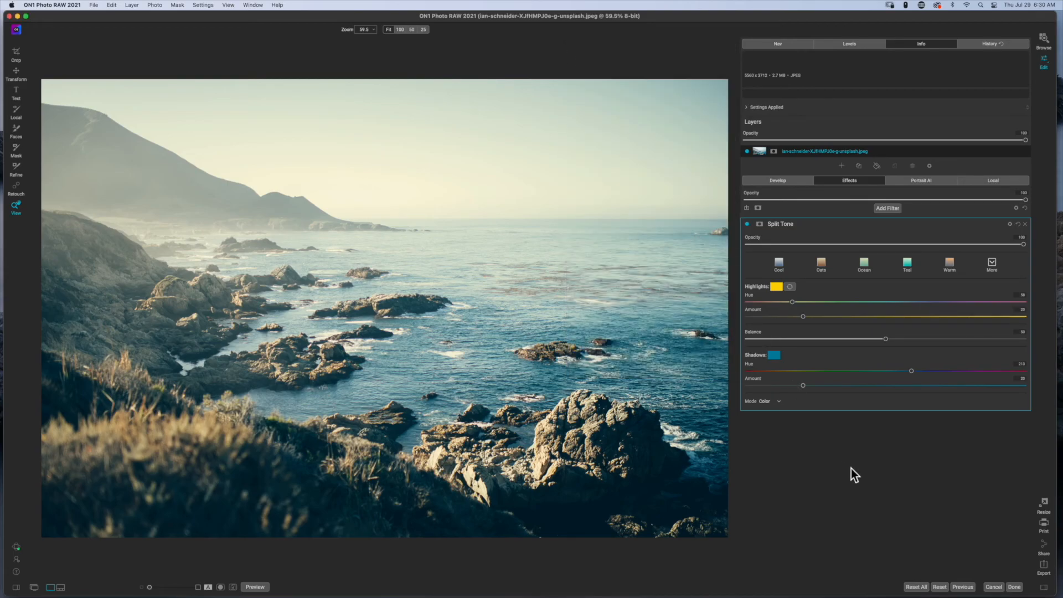